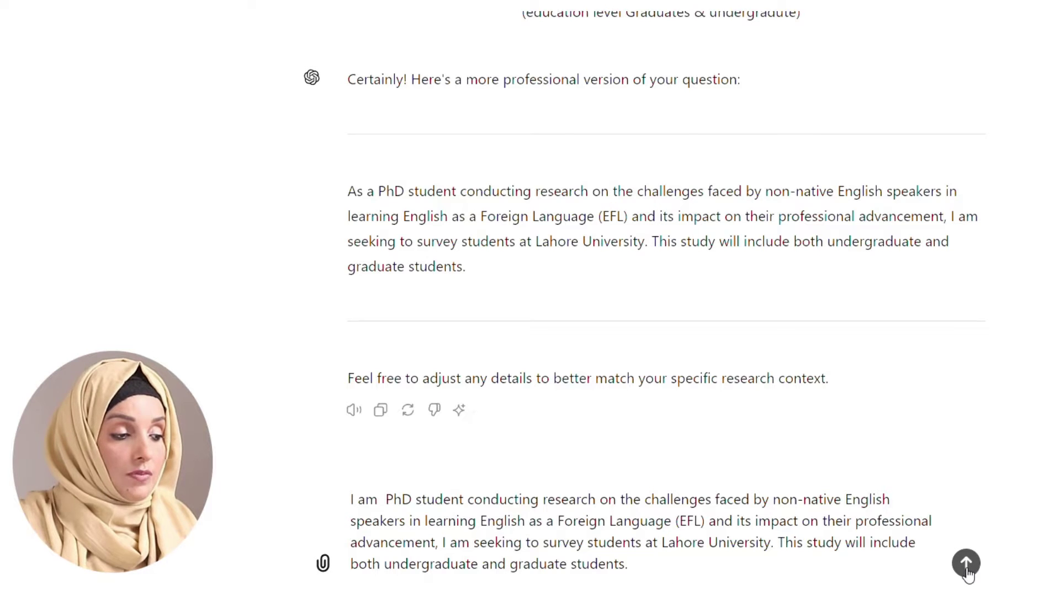
- On a new line, request a survey form with MCQs, yes/no and some open-ended questions
{"action": "key", "text": "shift+Return"}
{"action": "type", "text": "please design a survey form with MCQs and yes and no type question wirth some  open ended  questions"}
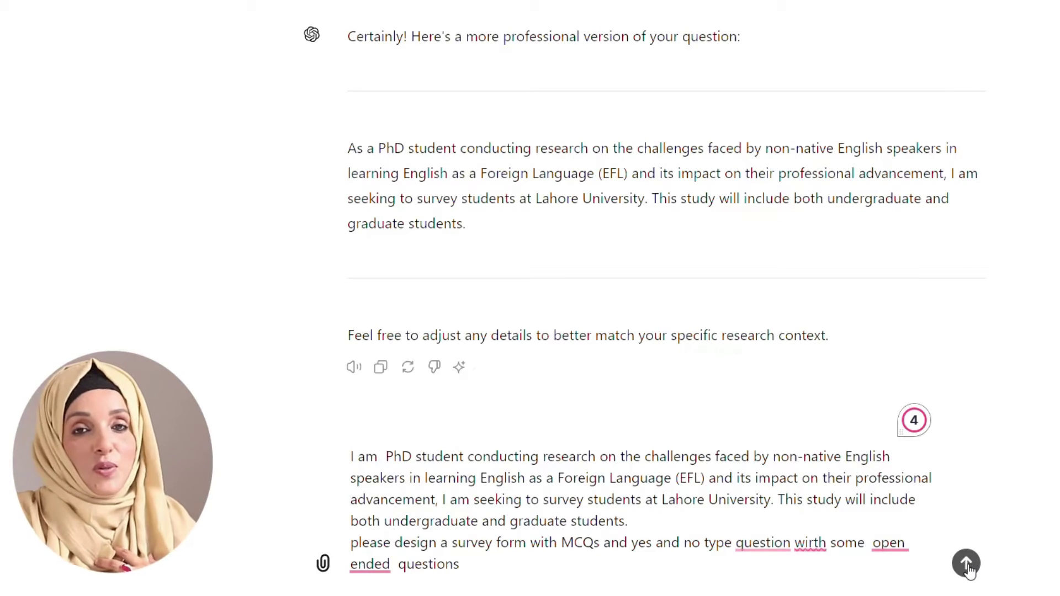
- Send the prompt asking for an MCQ, yes/no and open-ended survey form
{"action": "key", "text": "Return"}
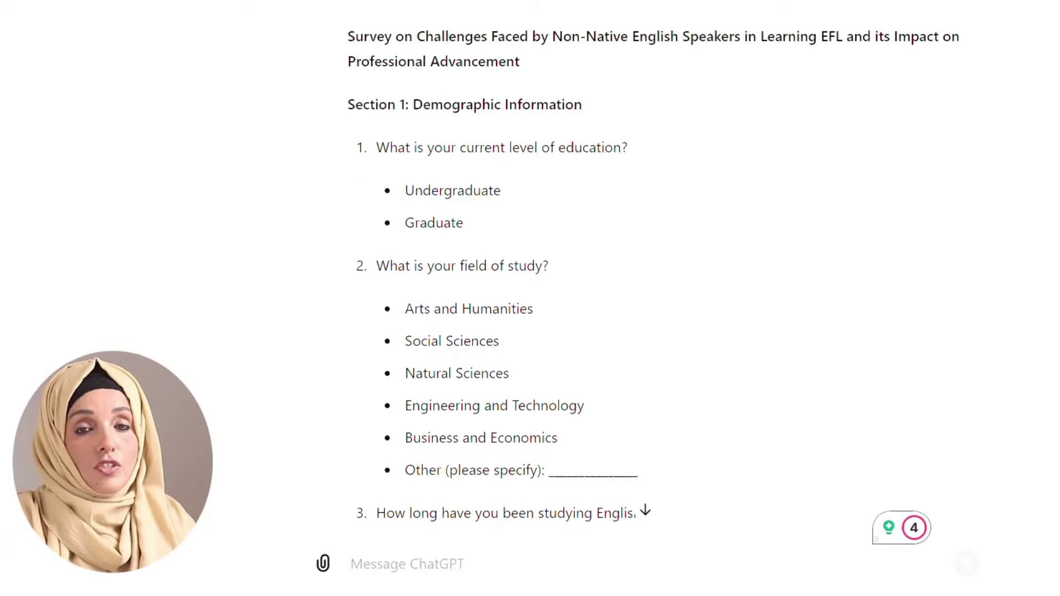
{"action": "scroll", "coordinate": [538, 276], "scroll_direction": "down", "scroll_amount": 3}
{"action": "scroll", "coordinate": [538, 276], "scroll_direction": "down", "scroll_amount": 3}
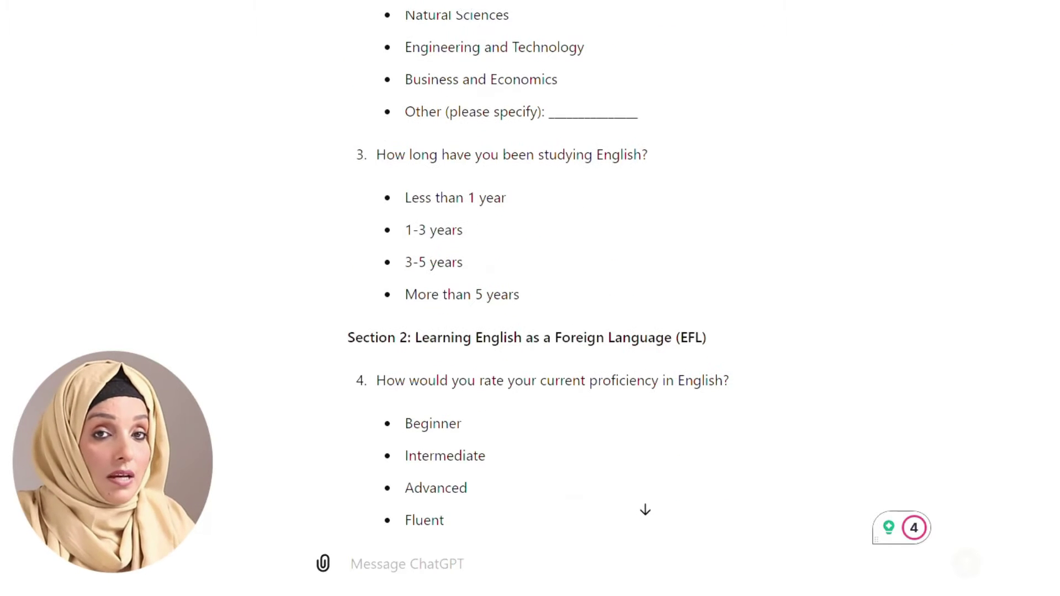
{"action": "scroll", "coordinate": [538, 276], "scroll_direction": "down", "scroll_amount": 13}
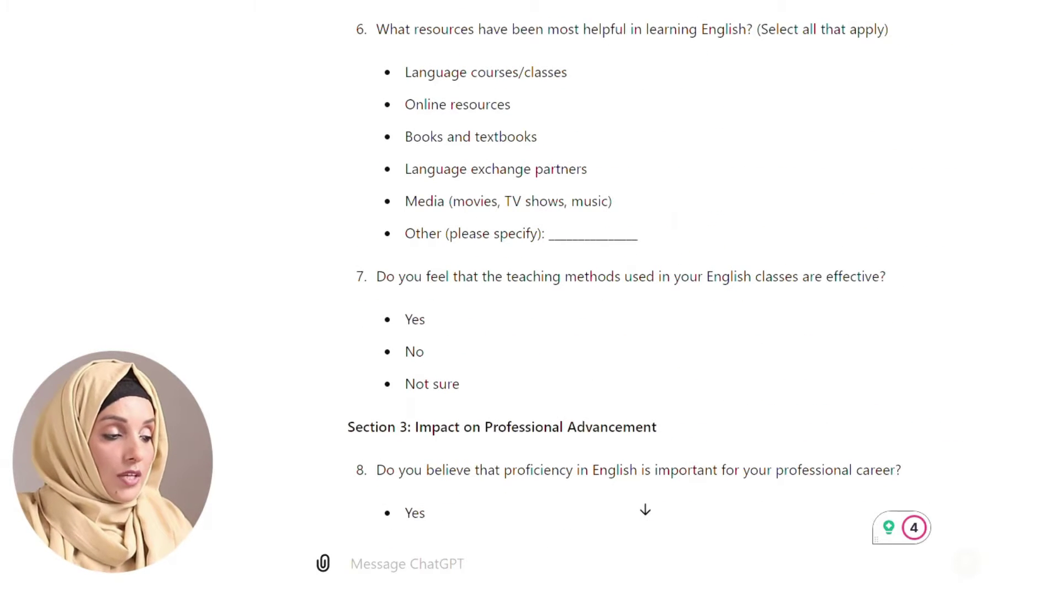
{"action": "scroll", "coordinate": [539, 276], "scroll_direction": "down", "scroll_amount": 9}
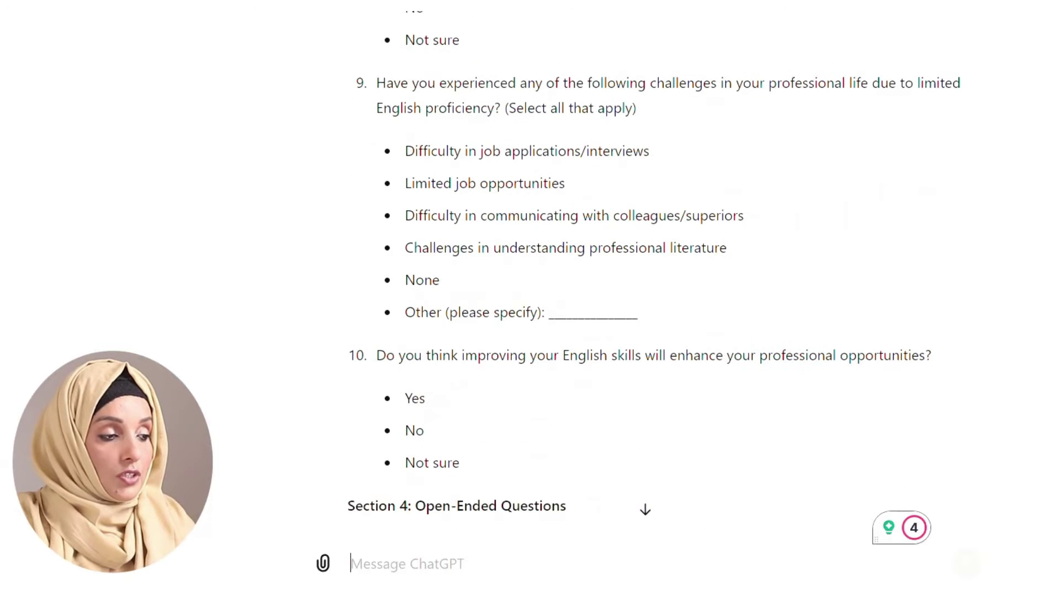
{"action": "scroll", "coordinate": [538, 276], "scroll_direction": "down", "scroll_amount": 8}
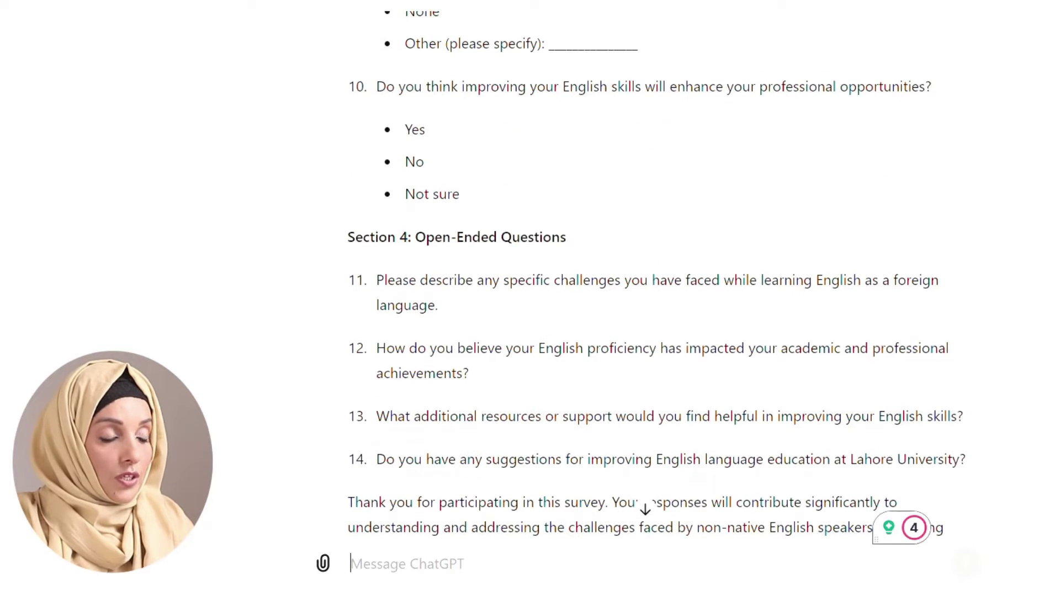
{"action": "scroll", "coordinate": [538, 276], "scroll_direction": "down", "scroll_amount": 1}
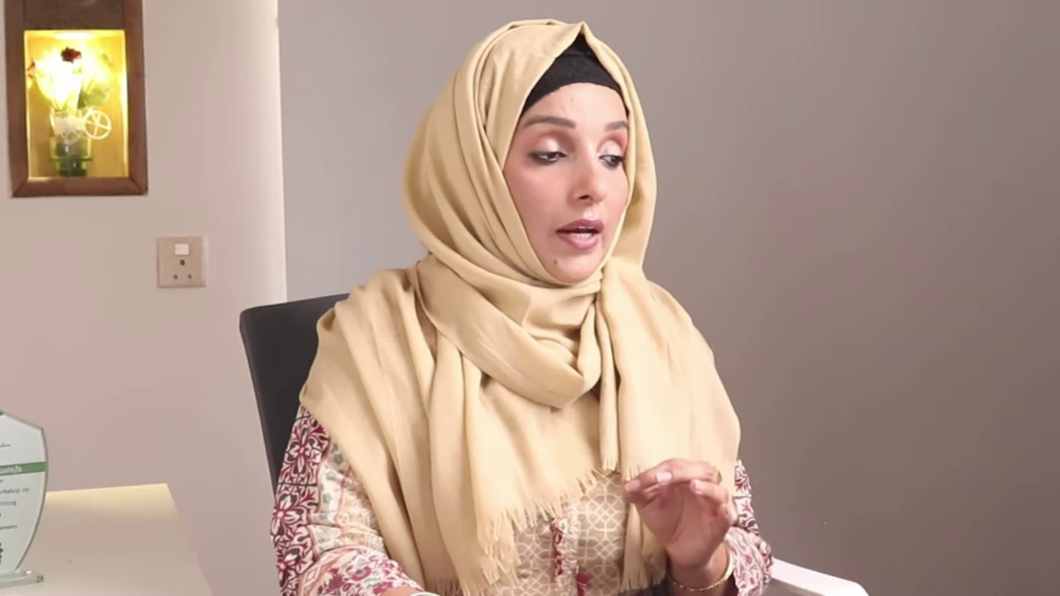
- Resubmit the survey-form prompt so ChatGPT generates a fresh survey
{"action": "key", "text": "Return"}
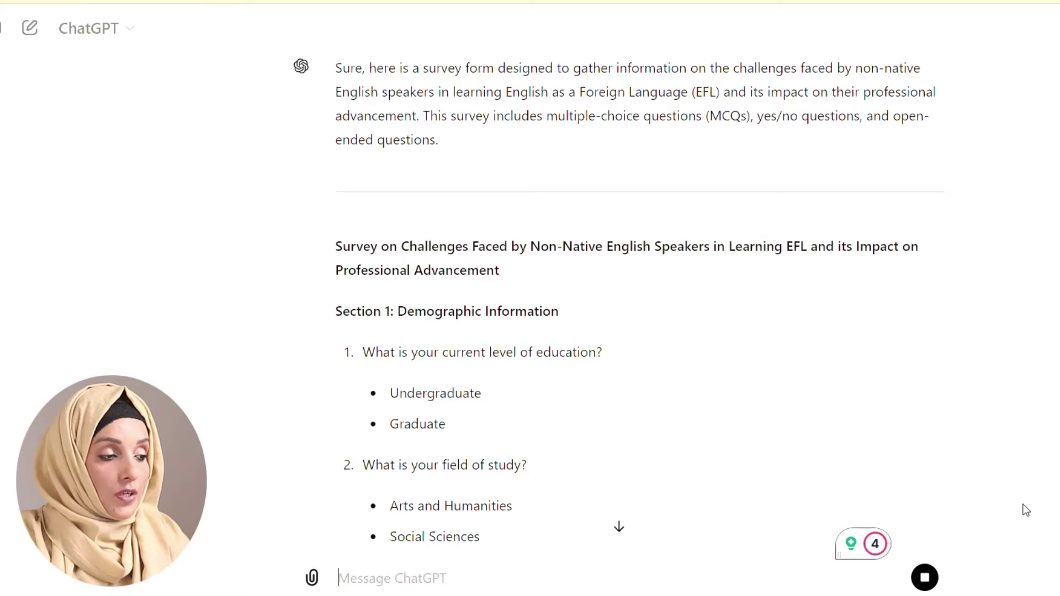
- Scroll through ChatGPT's generated survey down to its final section
{"action": "scroll", "coordinate": [1025, 510], "scroll_direction": "down", "scroll_amount": 3}
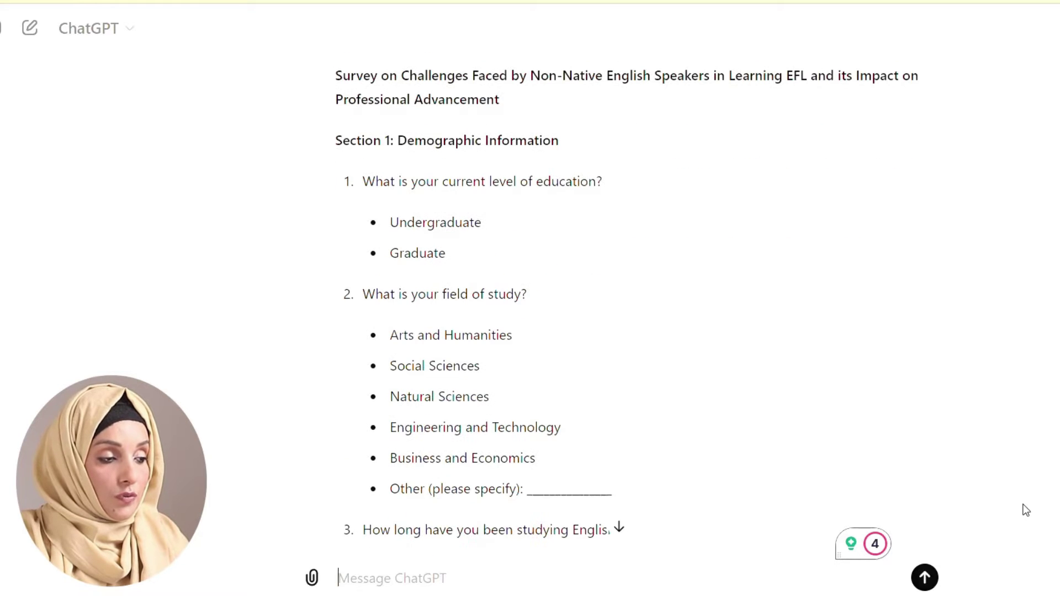
{"action": "scroll", "coordinate": [1025, 510], "scroll_direction": "down", "scroll_amount": 6}
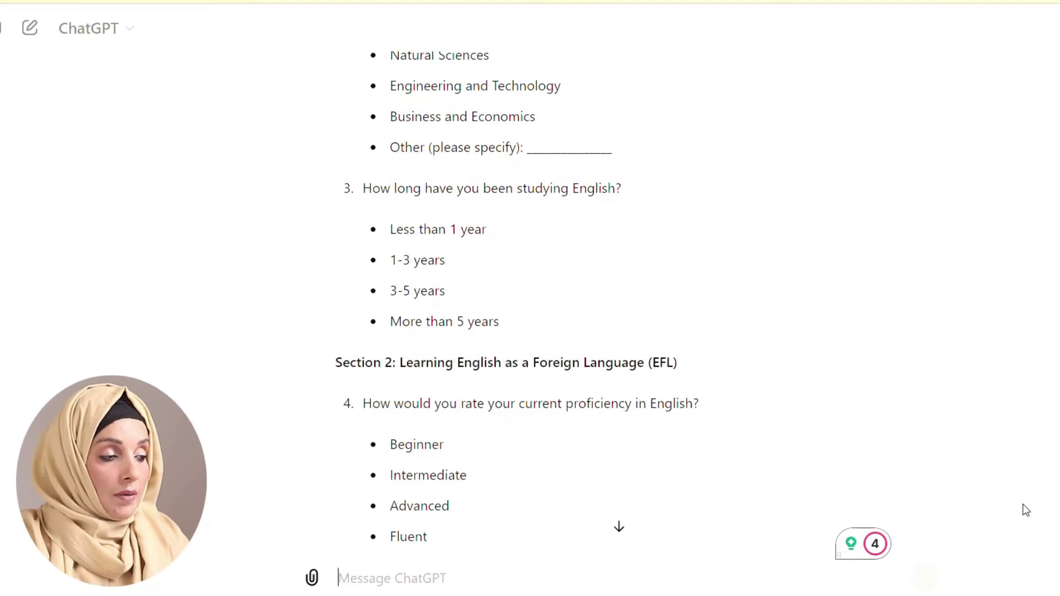
{"action": "scroll", "coordinate": [1025, 510], "scroll_direction": "down", "scroll_amount": 14}
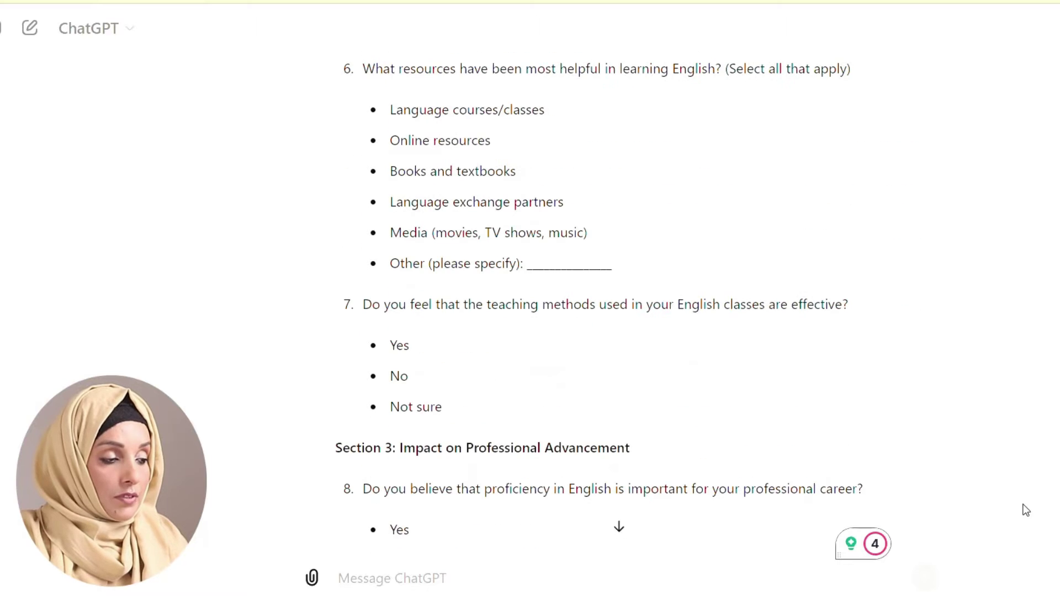
{"action": "scroll", "coordinate": [1026, 510], "scroll_direction": "down", "scroll_amount": 9}
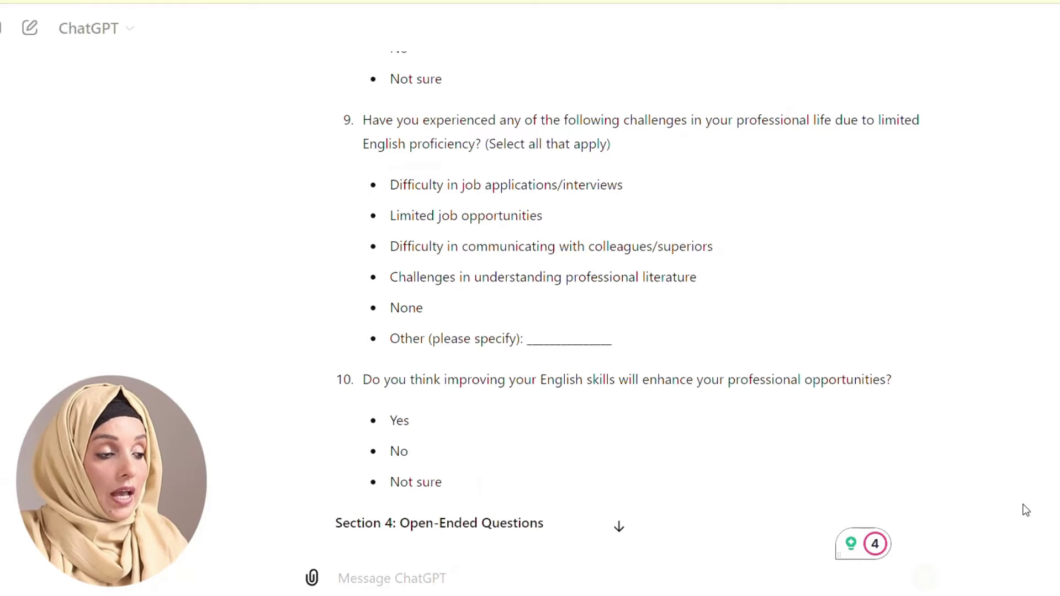
{"action": "scroll", "coordinate": [1025, 510], "scroll_direction": "down", "scroll_amount": 5}
{"action": "scroll", "coordinate": [1025, 510], "scroll_direction": "down", "scroll_amount": 4}
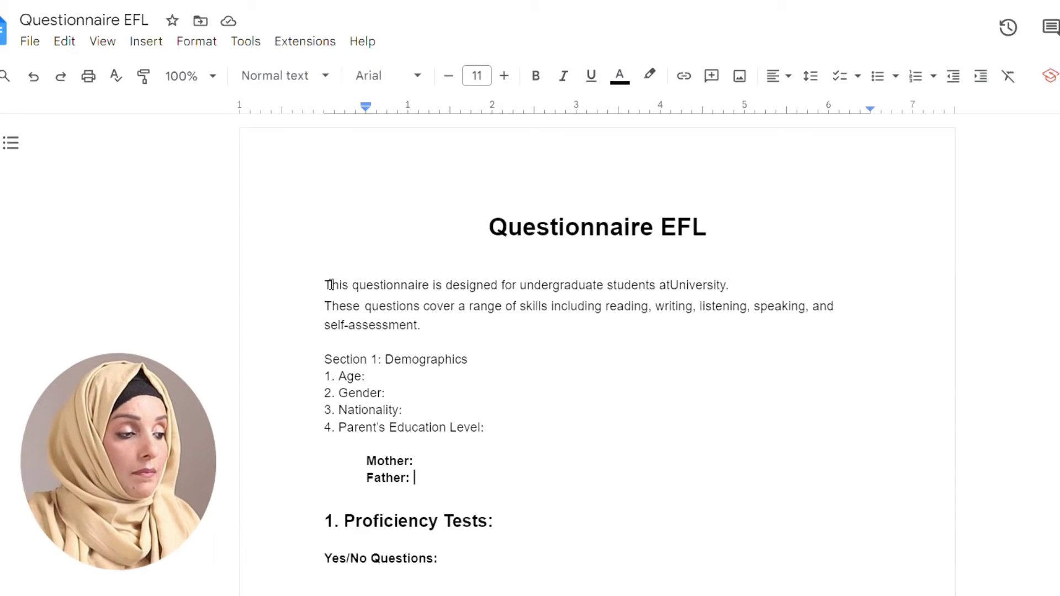
{"action": "left_click_drag", "start_coordinate": [324, 285], "coordinate": [505, 427]}
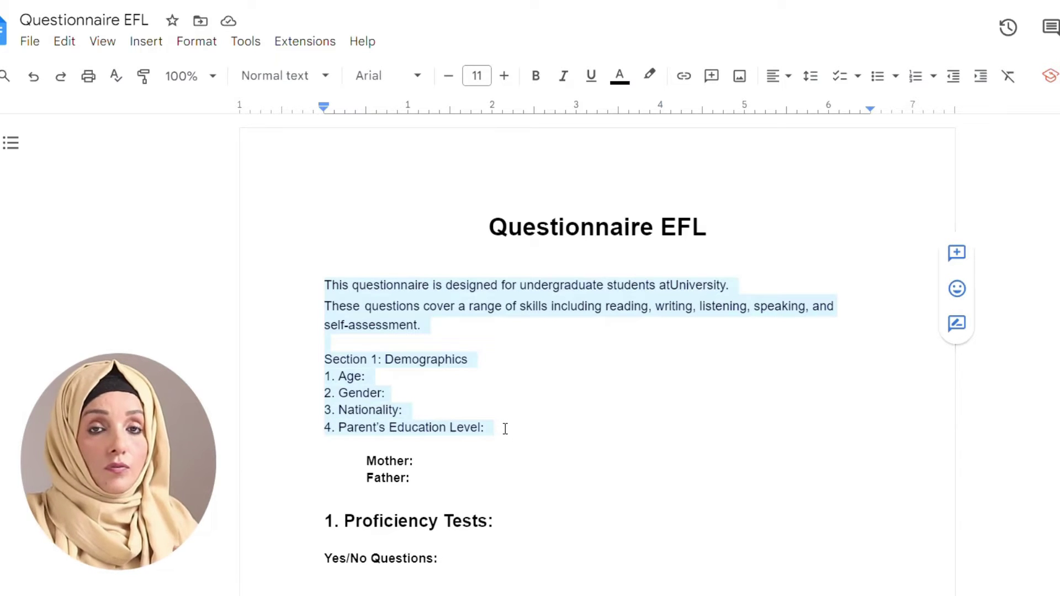
{"action": "scroll", "coordinate": [466, 470], "scroll_direction": "down", "scroll_amount": 8}
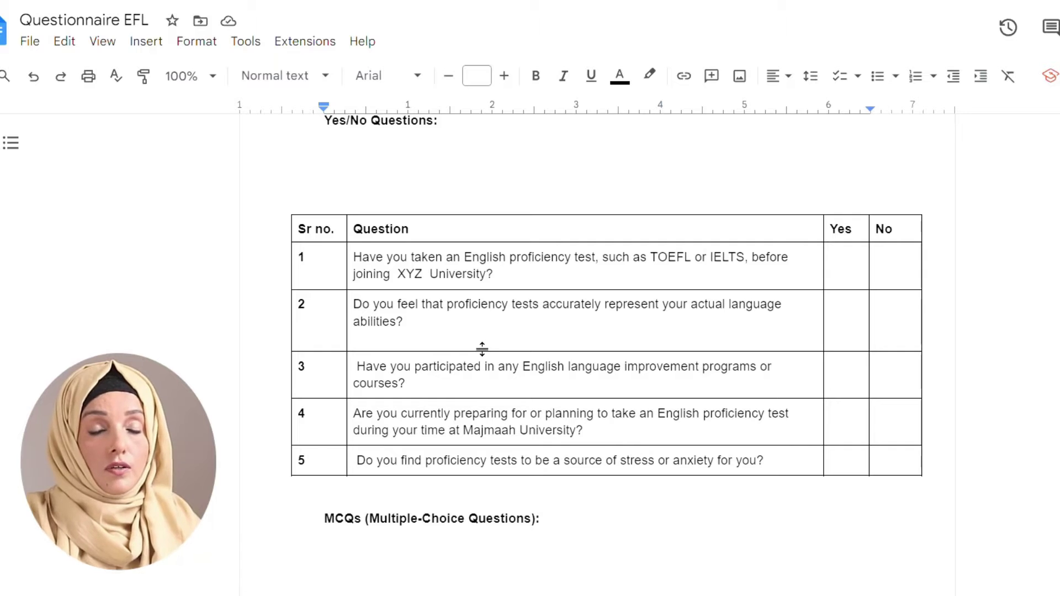
{"action": "scroll", "coordinate": [477, 346], "scroll_direction": "down", "scroll_amount": 10}
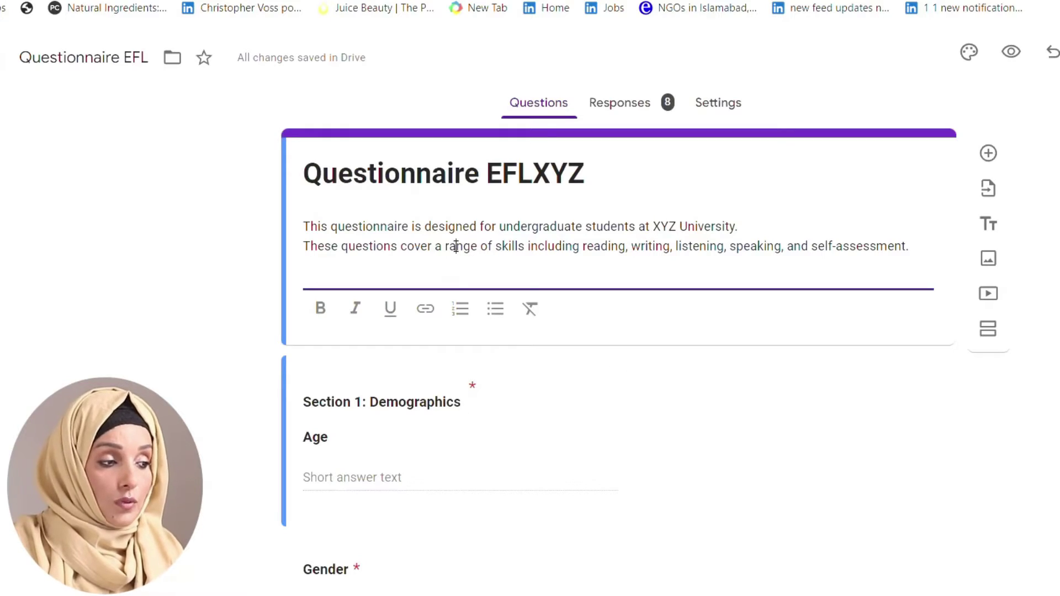
- Check the form title, description and Section 1 Age question, keeping Age as short answer
{"action": "left_click", "coordinate": [449, 450]}
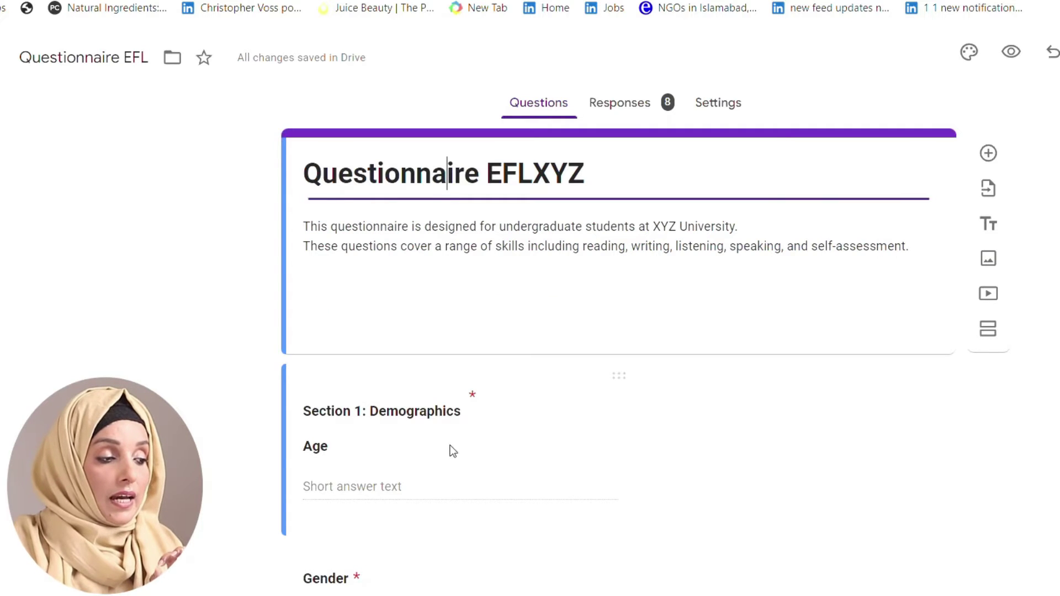
{"action": "scroll", "coordinate": [351, 445], "scroll_direction": "down", "scroll_amount": 5}
{"action": "scroll", "coordinate": [448, 344], "scroll_direction": "up", "scroll_amount": 5}
{"action": "left_click", "coordinate": [495, 246]}
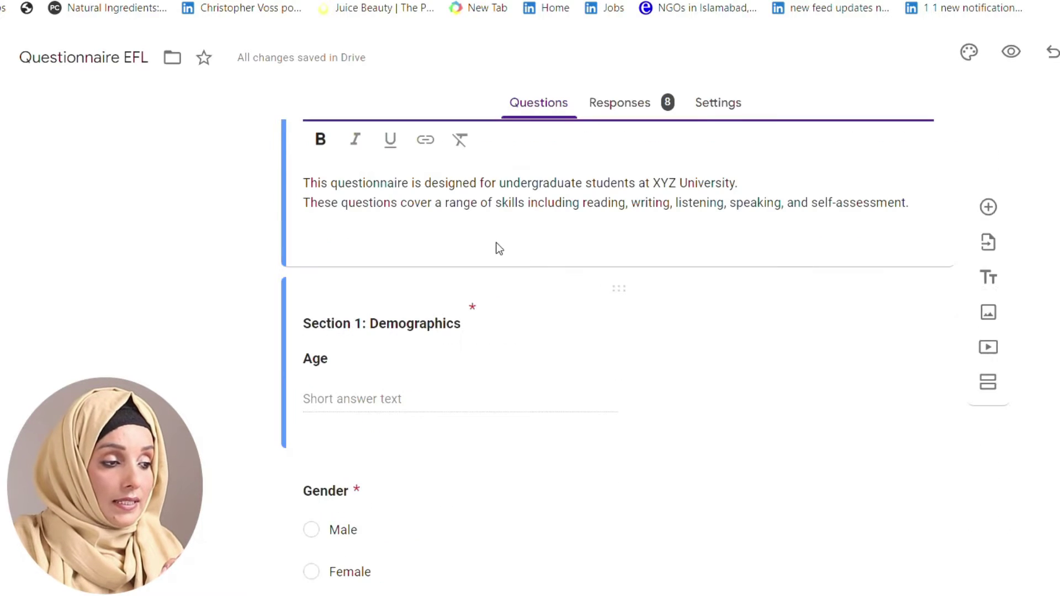
{"action": "left_click", "coordinate": [621, 289]}
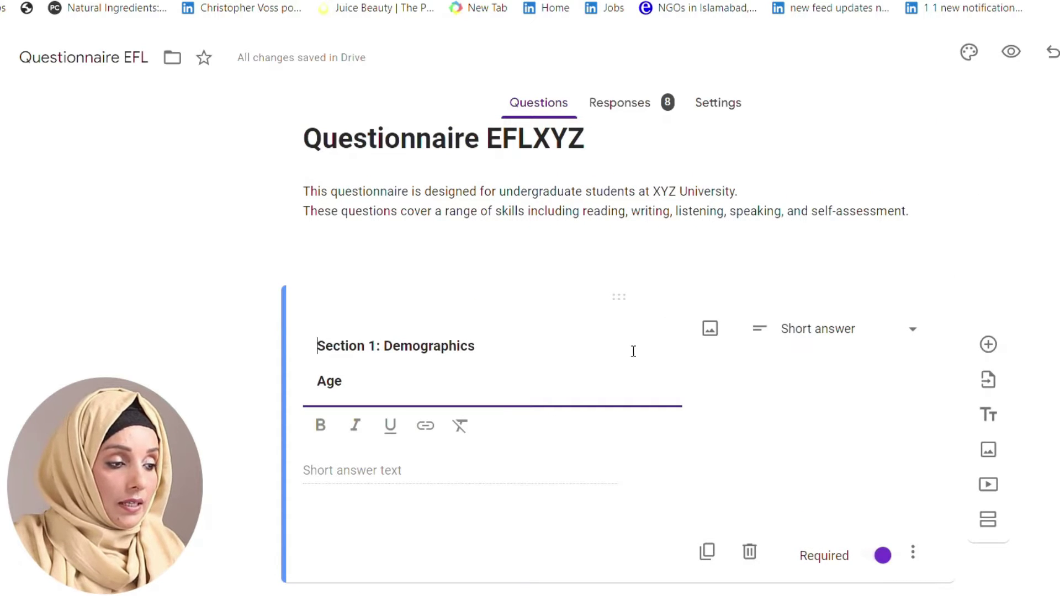
{"action": "left_click", "coordinate": [908, 334]}
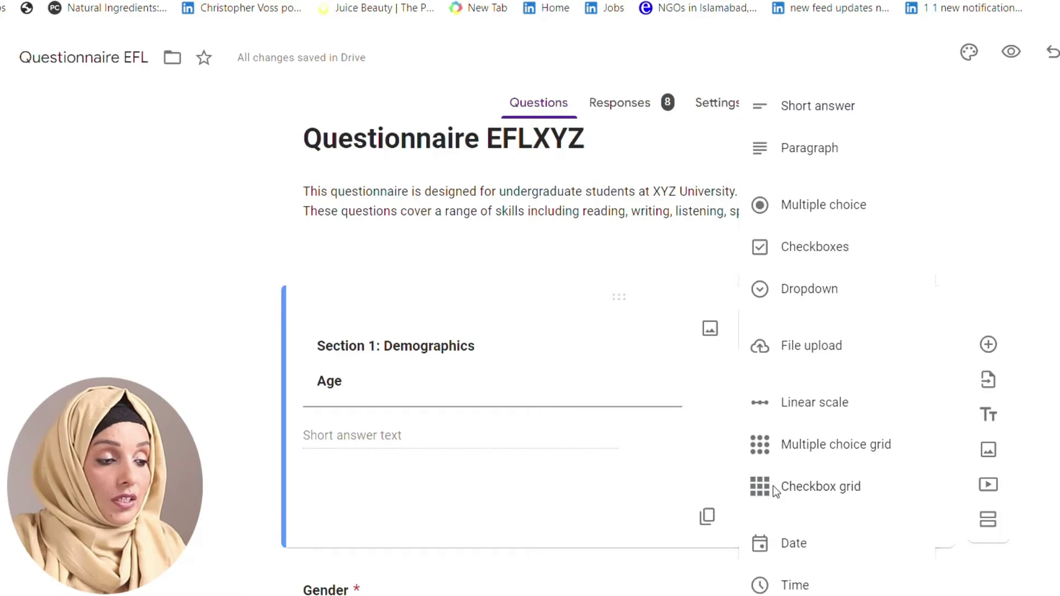
{"action": "left_click", "coordinate": [1002, 589]}
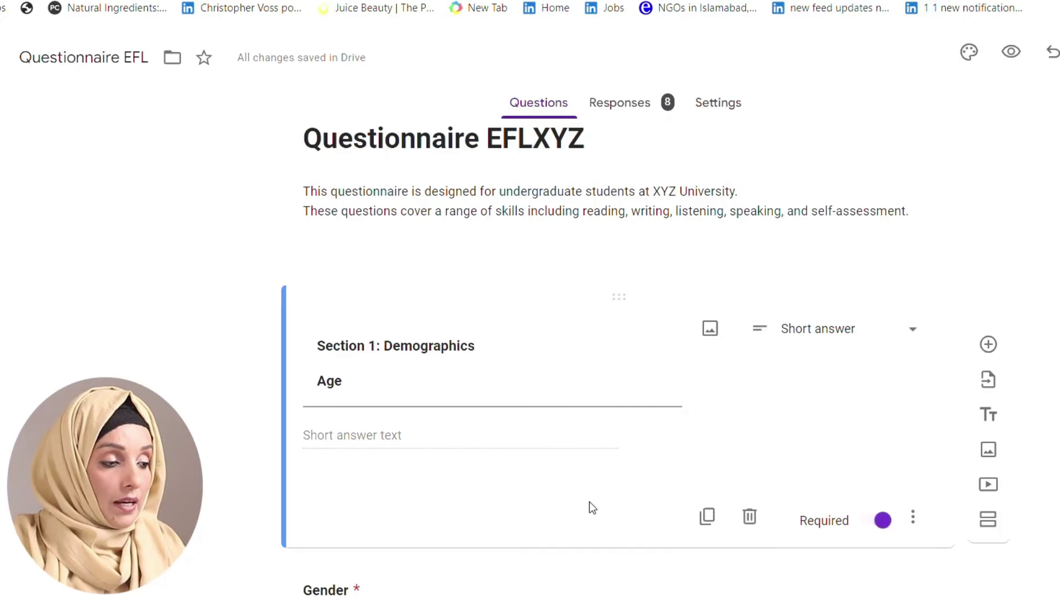
- Review the remaining questions, then view the summary of the 8 collected responses
{"action": "scroll", "coordinate": [588, 502], "scroll_direction": "down", "scroll_amount": 7}
{"action": "scroll", "coordinate": [516, 427], "scroll_direction": "down", "scroll_amount": 4}
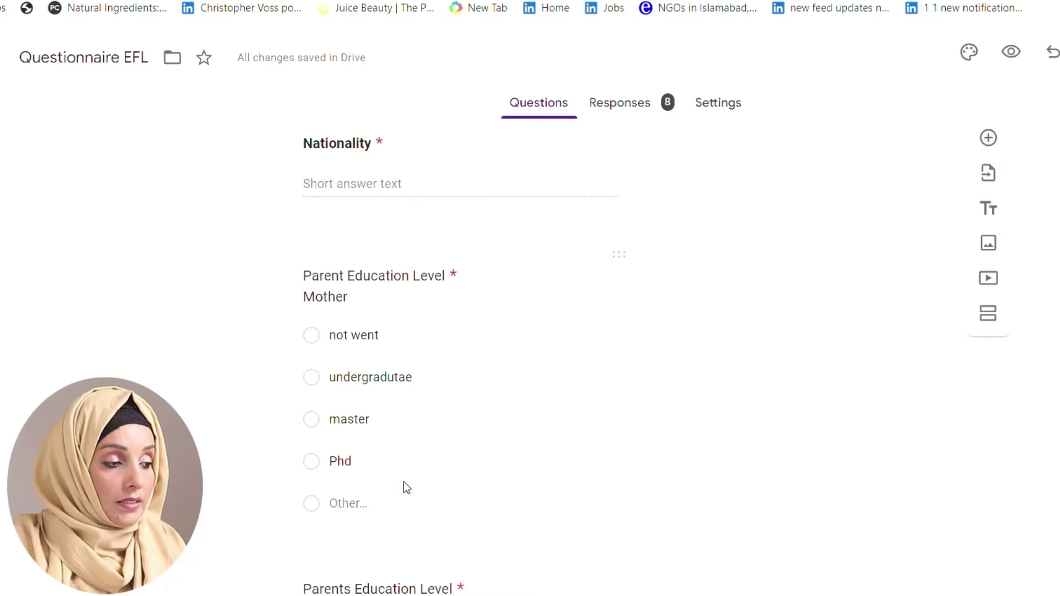
{"action": "scroll", "coordinate": [374, 479], "scroll_direction": "down", "scroll_amount": 12}
{"action": "scroll", "coordinate": [374, 480], "scroll_direction": "down", "scroll_amount": 10}
{"action": "scroll", "coordinate": [373, 486], "scroll_direction": "down", "scroll_amount": 20}
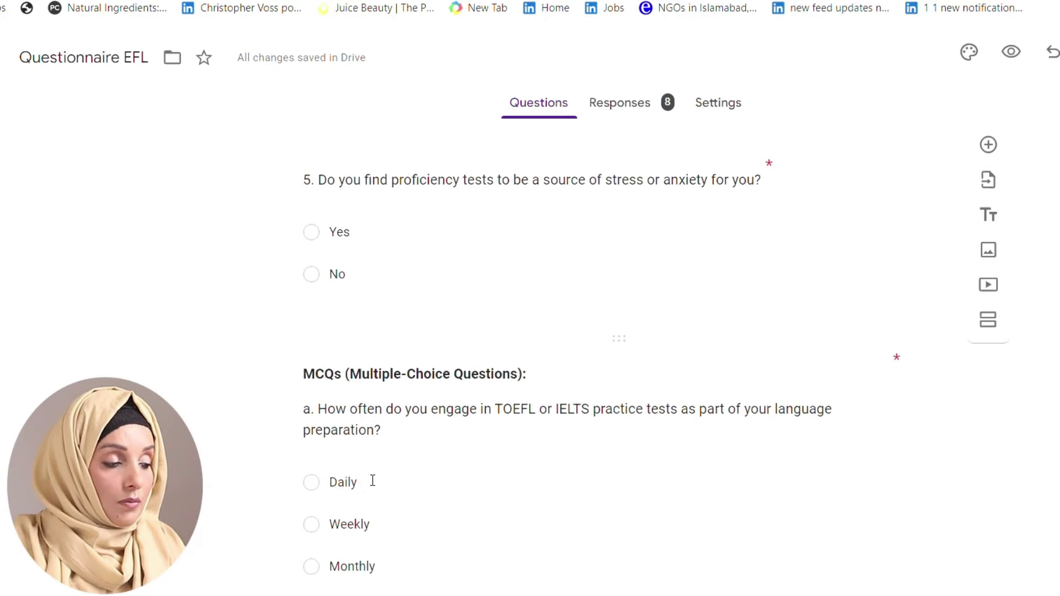
{"action": "scroll", "coordinate": [374, 485], "scroll_direction": "down", "scroll_amount": 15}
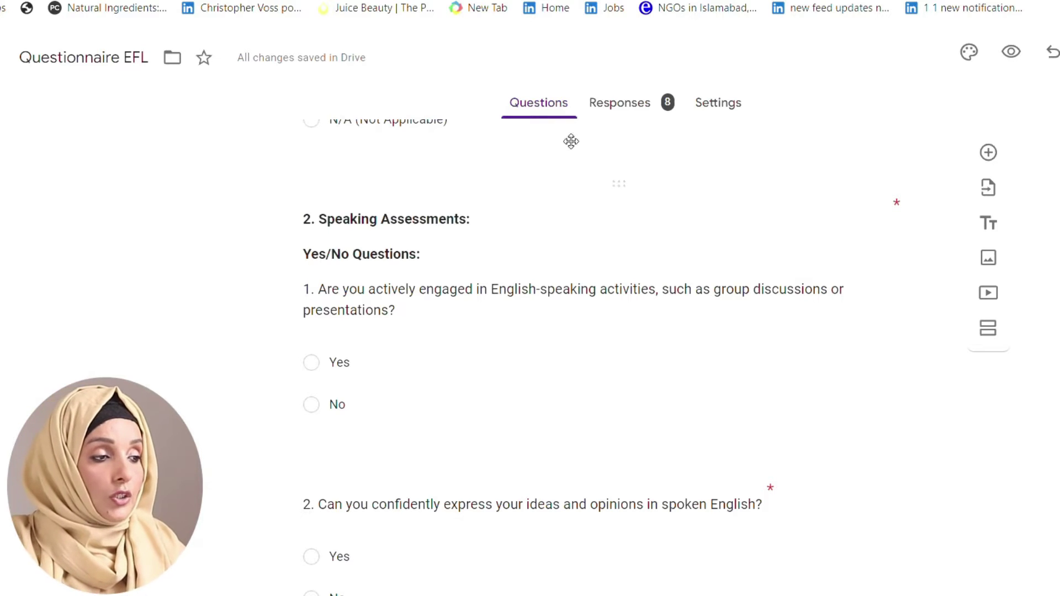
{"action": "left_click", "coordinate": [605, 117]}
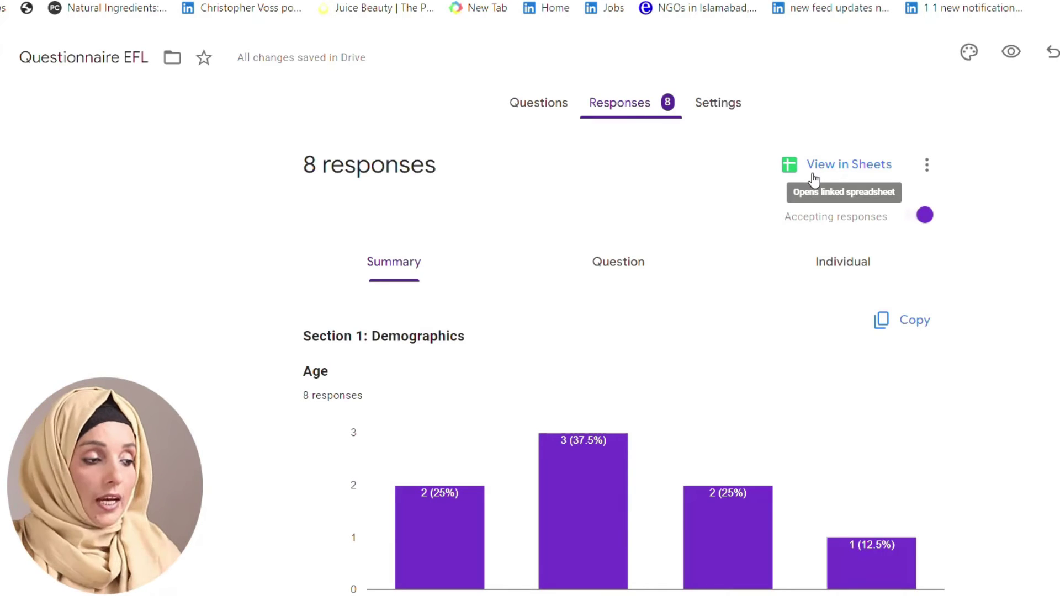
- Scan the response charts, then open the linked 'Questionnaire' spreadsheet in Sheets
{"action": "scroll", "coordinate": [603, 341], "scroll_direction": "down", "scroll_amount": 10}
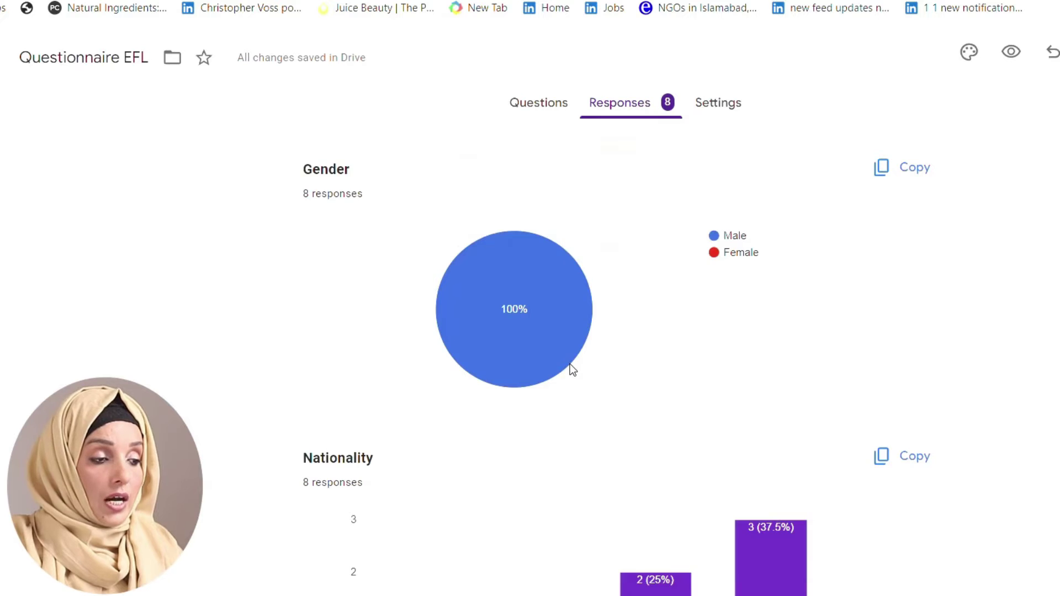
{"action": "scroll", "coordinate": [569, 363], "scroll_direction": "down", "scroll_amount": 20}
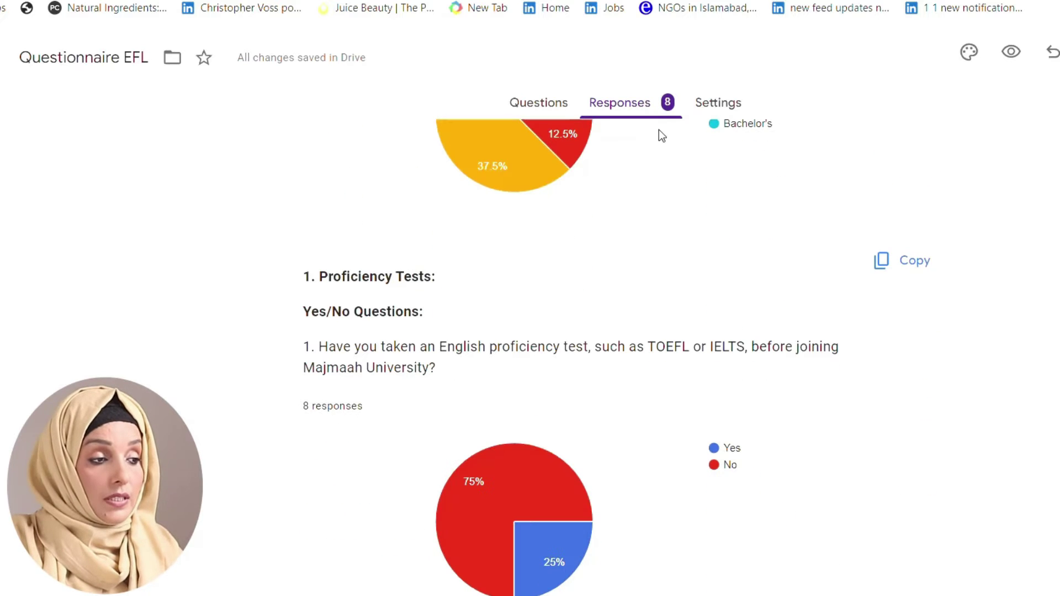
{"action": "scroll", "coordinate": [740, 212], "scroll_direction": "up", "scroll_amount": 20}
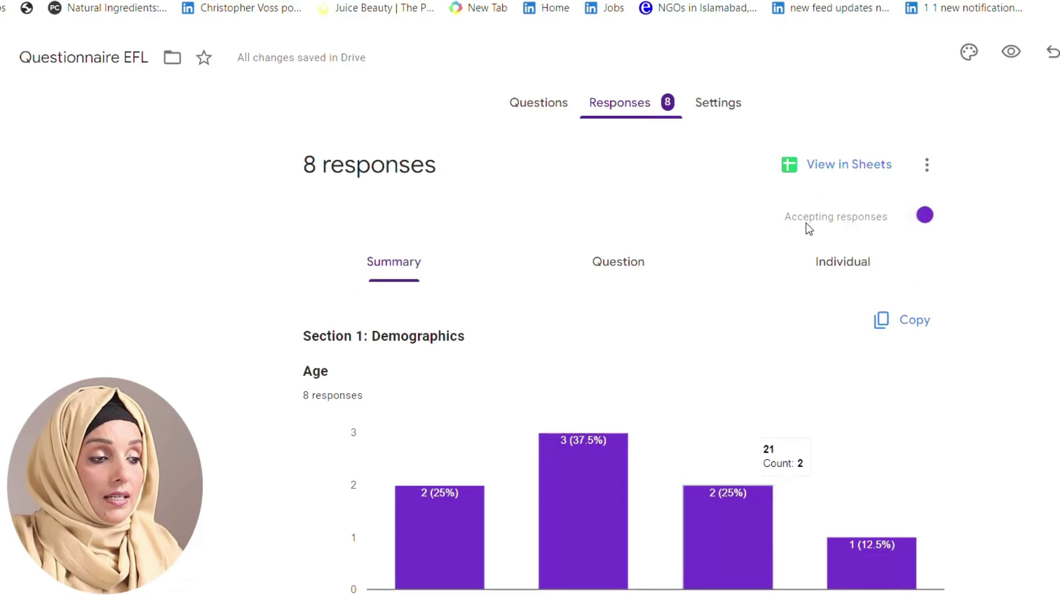
{"action": "left_click", "coordinate": [842, 177]}
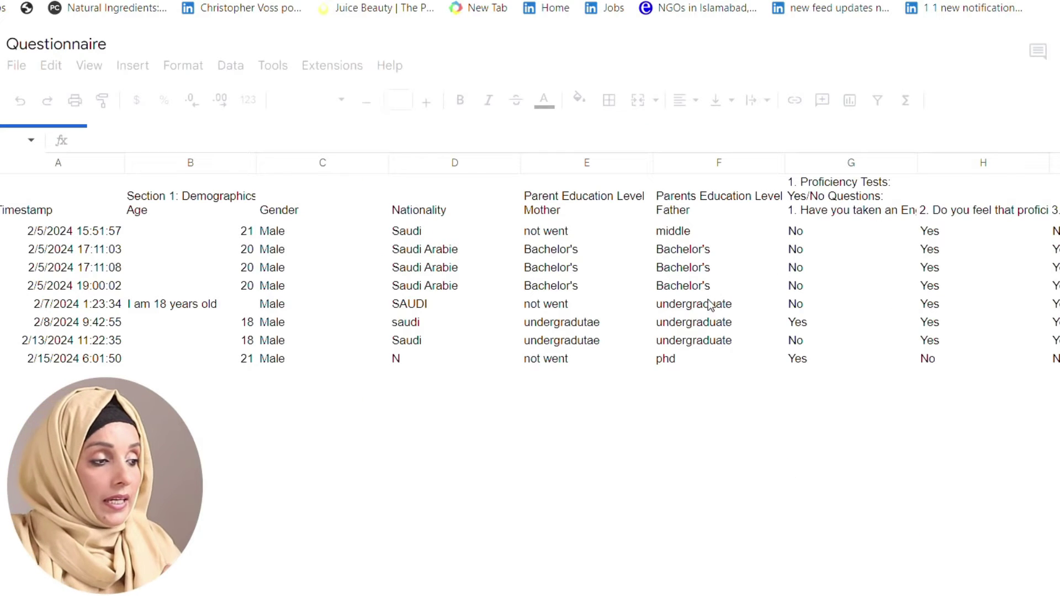
{"action": "scroll", "coordinate": [577, 237], "scroll_direction": "right", "scroll_amount": 15}
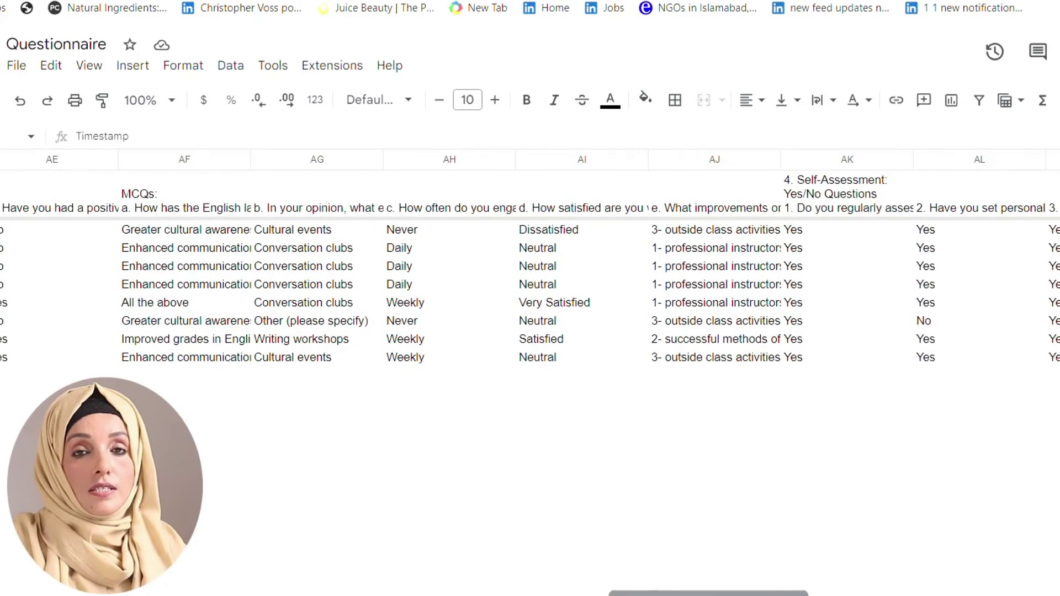
{"action": "scroll", "coordinate": [379, 580], "scroll_direction": "left", "scroll_amount": 15}
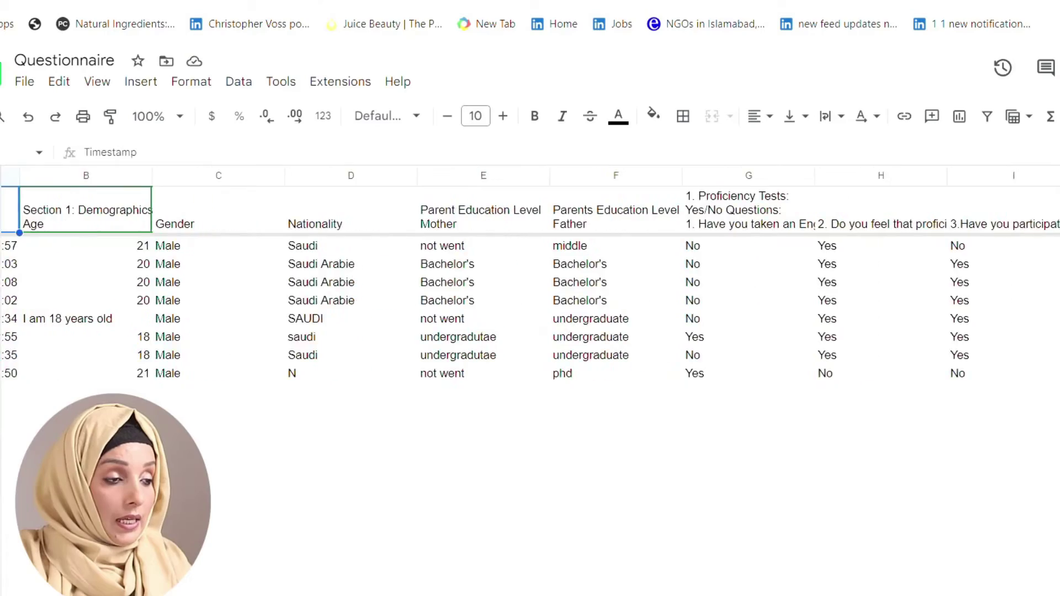
- Select the Proficiency Tests answer columns G through K in the responses sheet
{"action": "scroll", "coordinate": [530, 309], "scroll_direction": "right", "scroll_amount": 10}
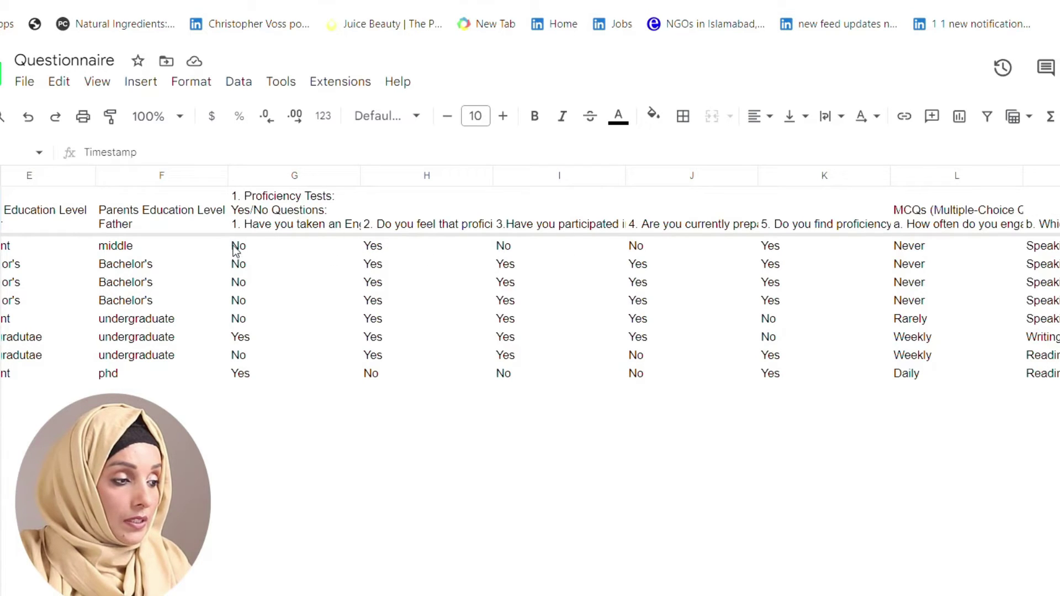
{"action": "left_click_drag", "start_coordinate": [233, 186], "coordinate": [839, 330]}
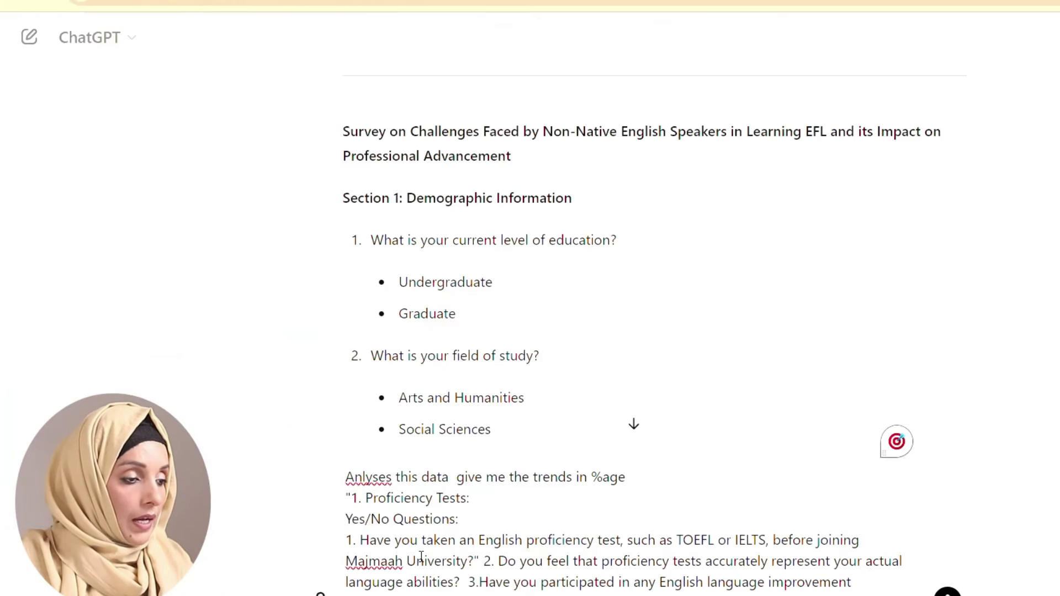
- Correct the misspelled 'Anlyses' to 'Analyses' in the analysis prompt
{"action": "right_click", "coordinate": [370, 480]}
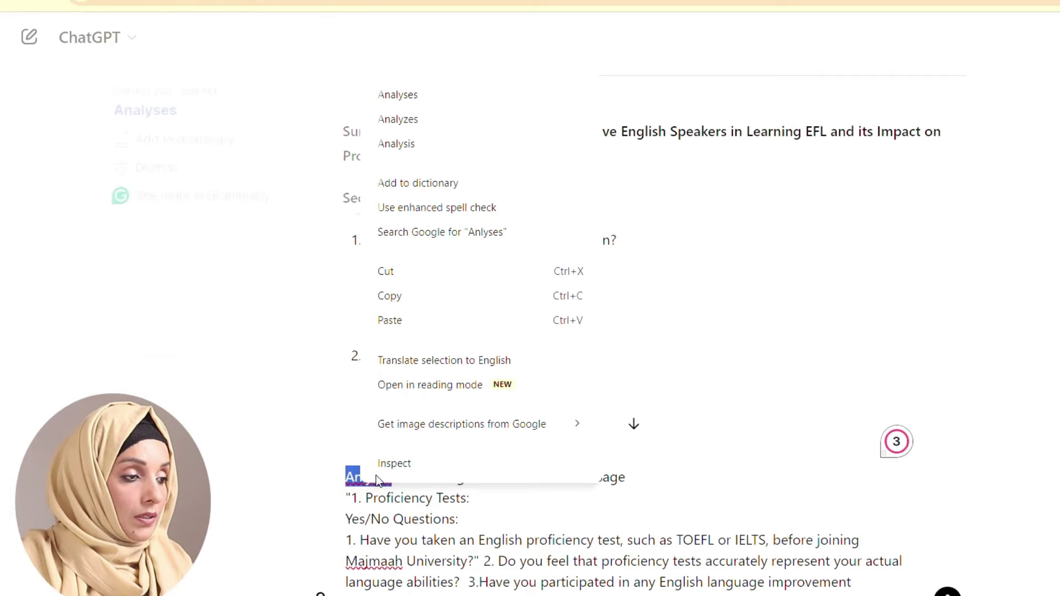
{"action": "left_click", "coordinate": [405, 97]}
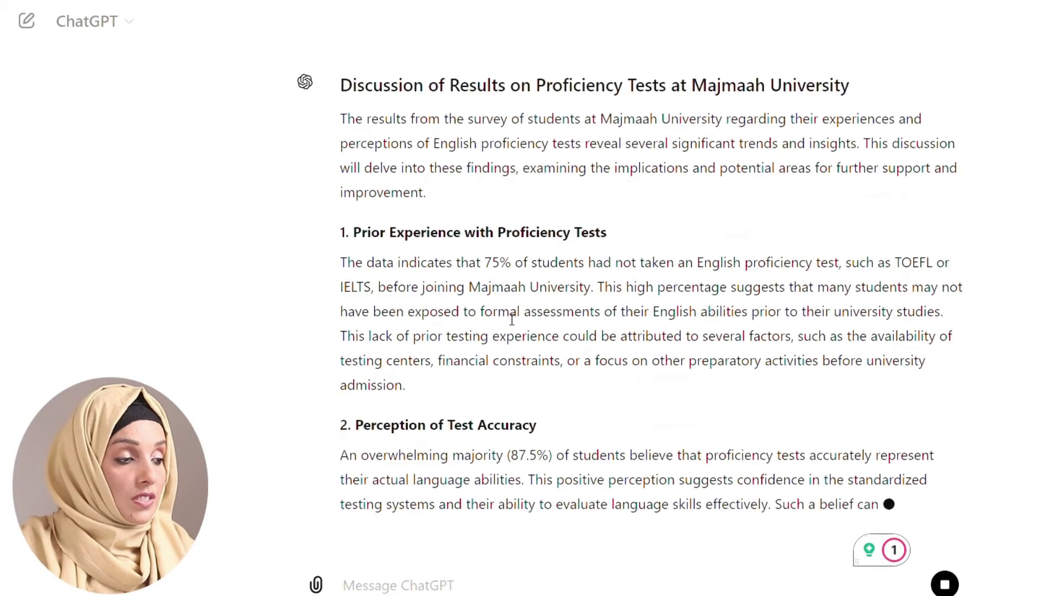
- Scroll down through the discussion into the Implications and Recommendations section
{"action": "scroll", "coordinate": [511, 319], "scroll_direction": "up", "scroll_amount": 2}
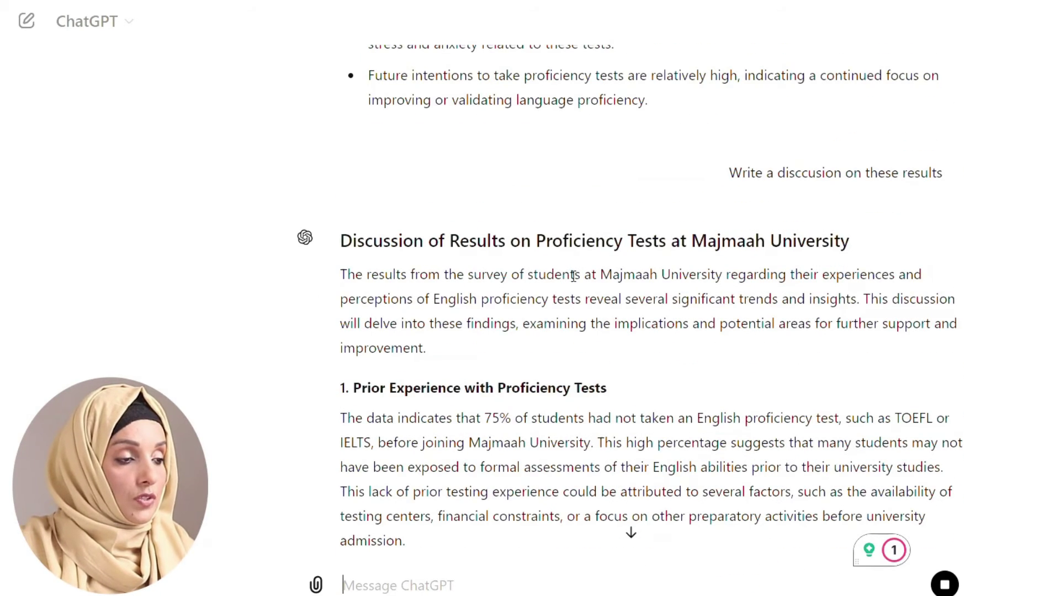
{"action": "scroll", "coordinate": [574, 349], "scroll_direction": "down", "scroll_amount": 5}
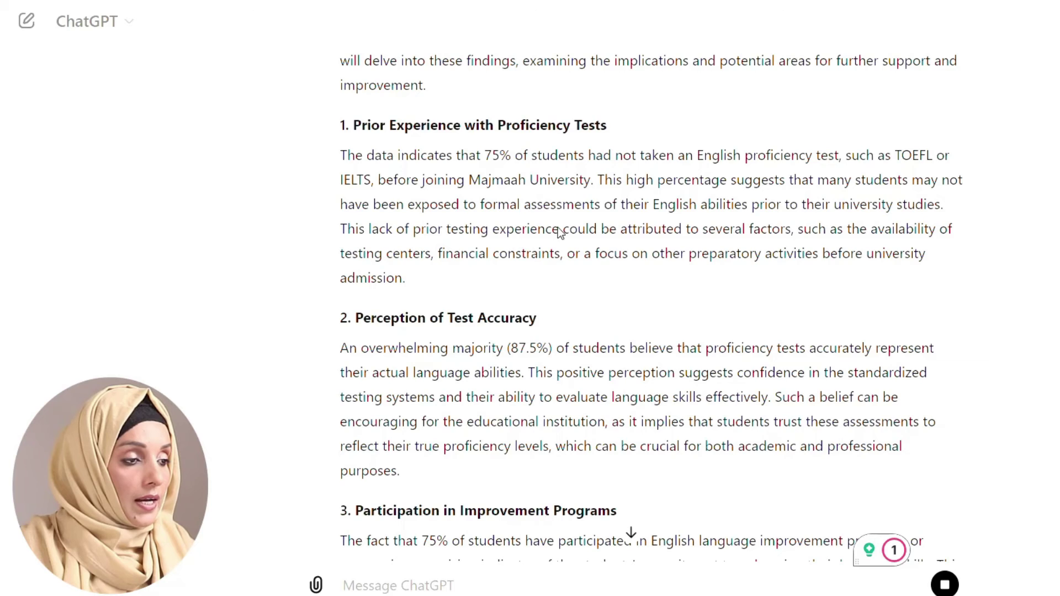
{"action": "scroll", "coordinate": [560, 232], "scroll_direction": "down", "scroll_amount": 5}
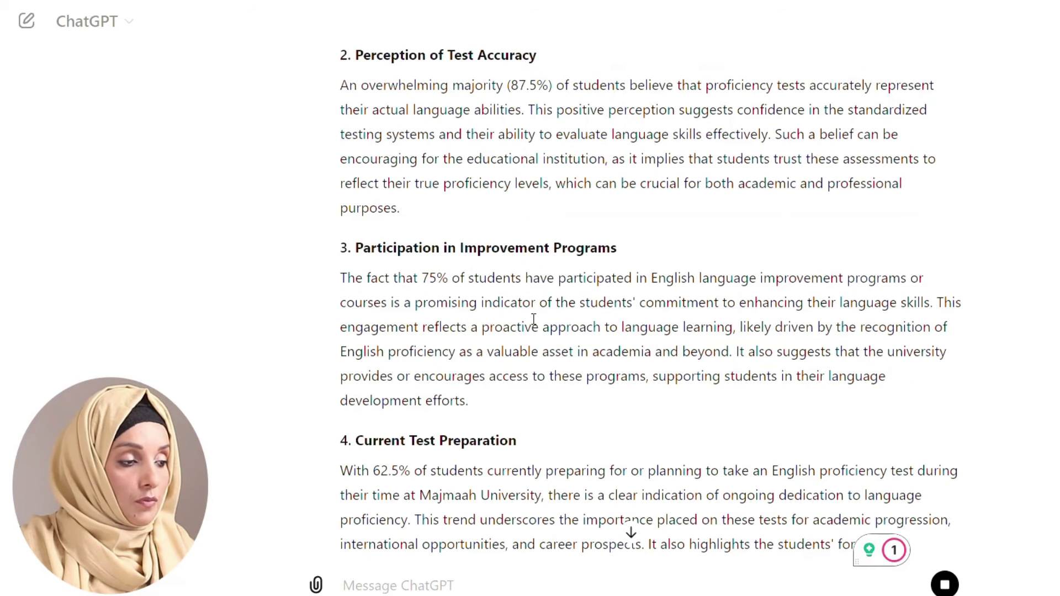
{"action": "scroll", "coordinate": [464, 364], "scroll_direction": "down", "scroll_amount": 3}
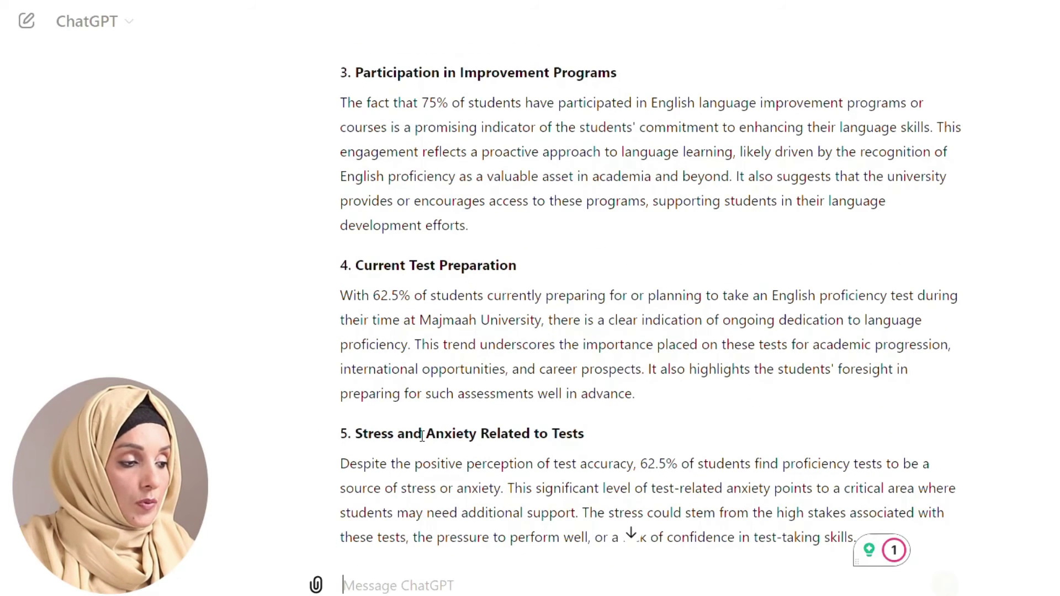
{"action": "scroll", "coordinate": [486, 445], "scroll_direction": "down", "scroll_amount": 3}
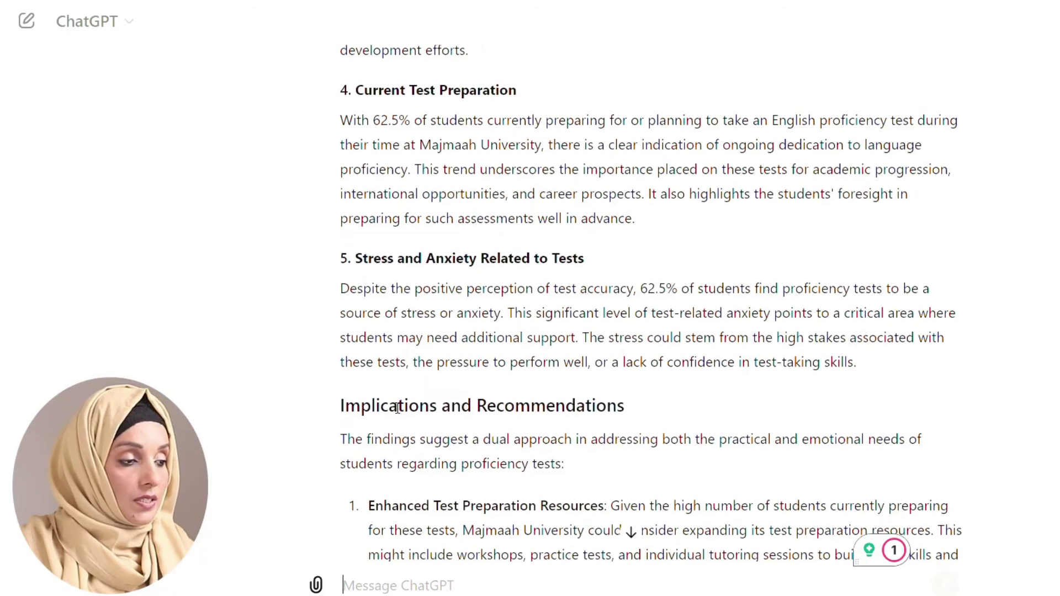
{"action": "scroll", "coordinate": [520, 423], "scroll_direction": "down", "scroll_amount": 6}
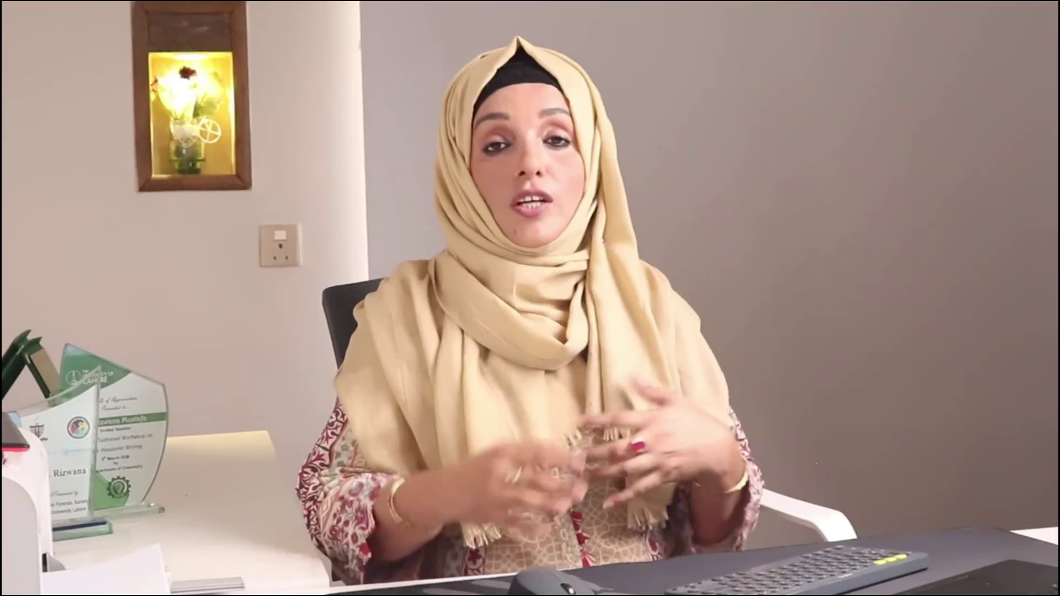